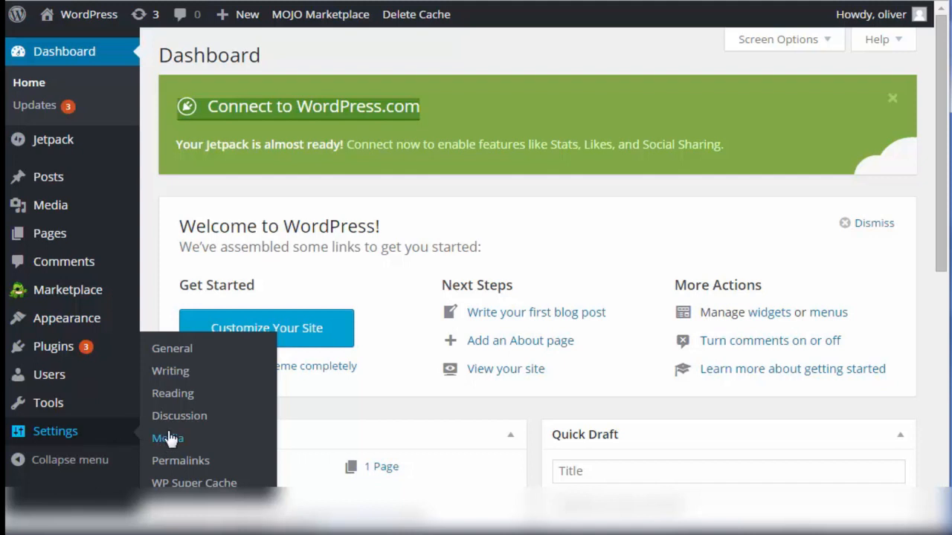
# - Open the General settings and view the roles available for New User Default Role
pyautogui.click(185, 353)
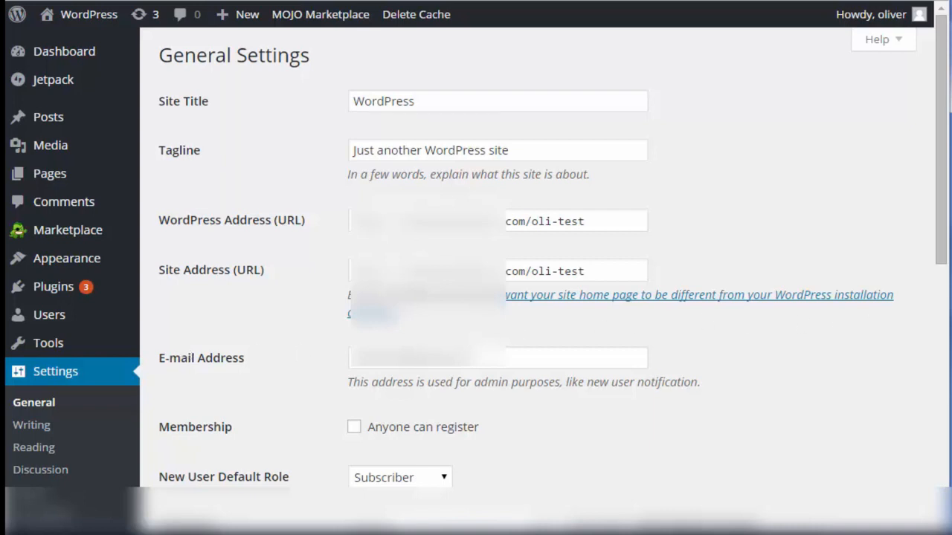
pyautogui.moveTo(945, 262); pyautogui.dragTo(943, 378)
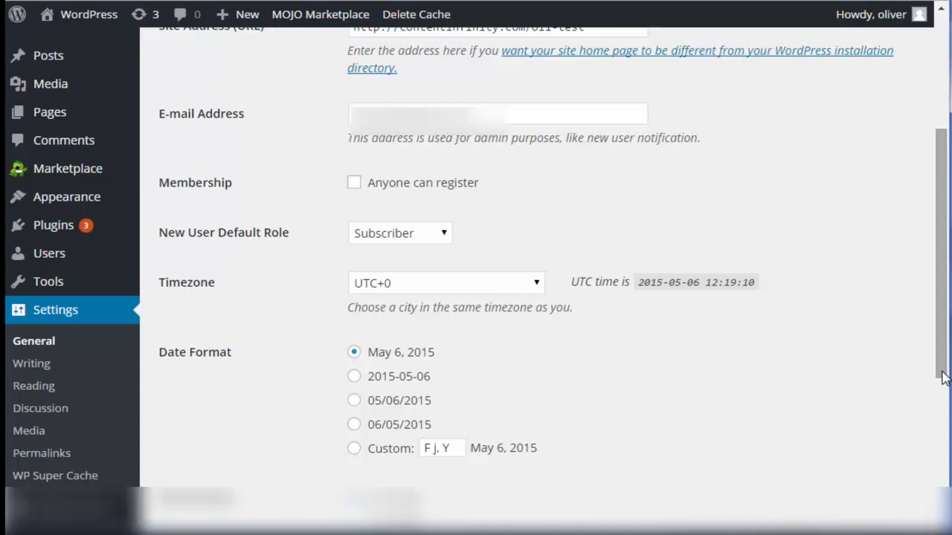
pyautogui.click(437, 236)
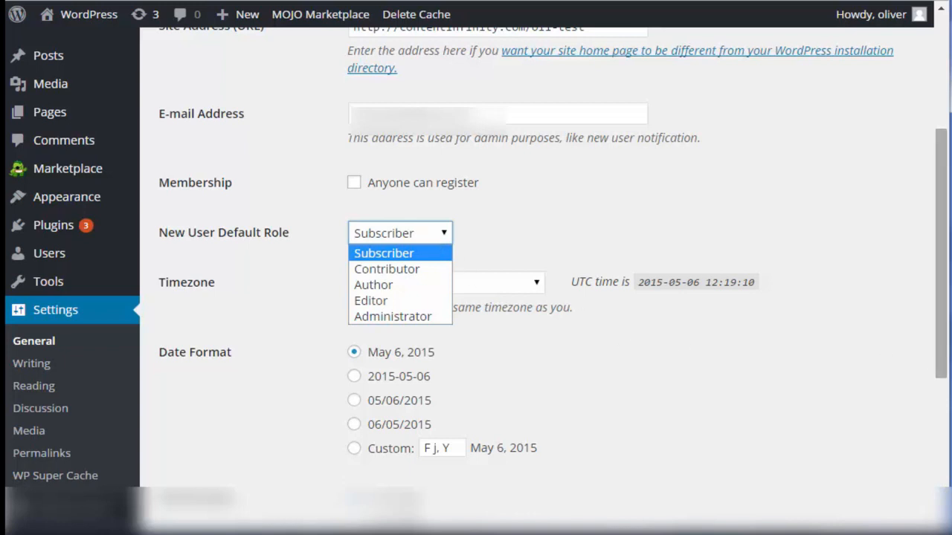
pyautogui.click(940, 257)
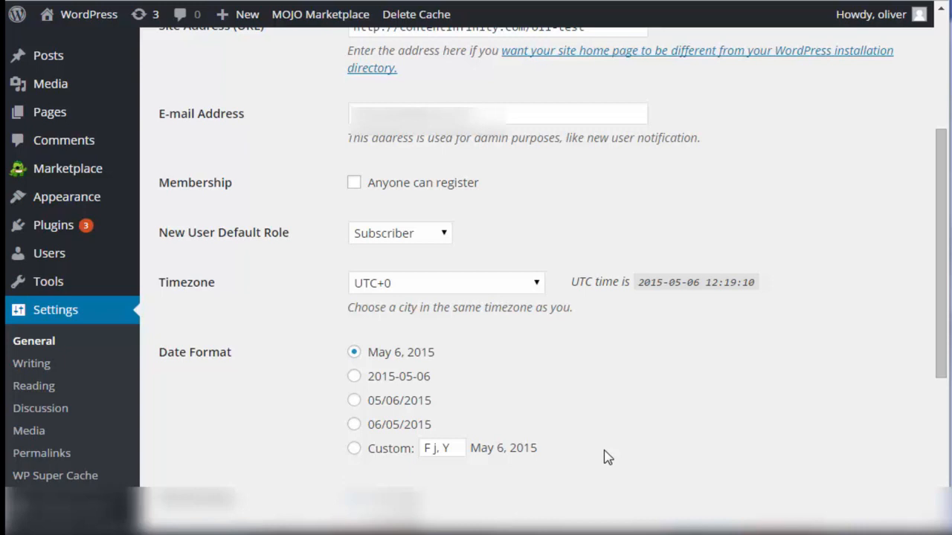
# - Examine the date and time formats and the available choices for Week Starts On and Site Language in the General settings
pyautogui.moveTo(941, 290); pyautogui.dragTo(938, 415)
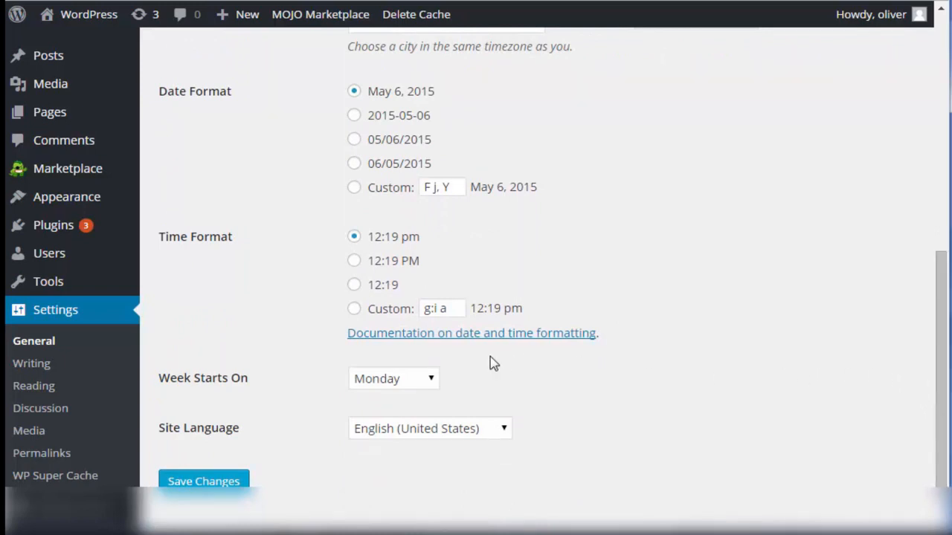
pyautogui.click(431, 382)
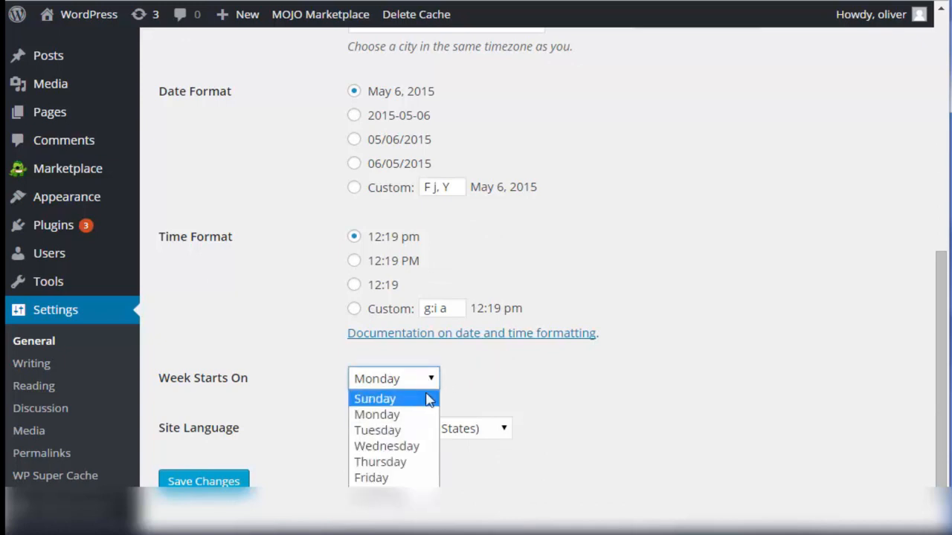
pyautogui.click(581, 395)
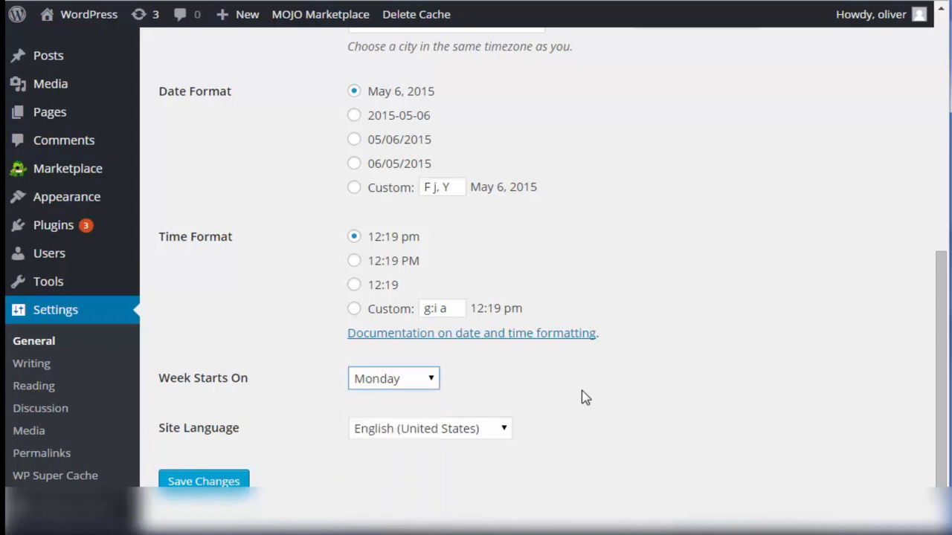
pyautogui.click(504, 432)
pyautogui.click(645, 407)
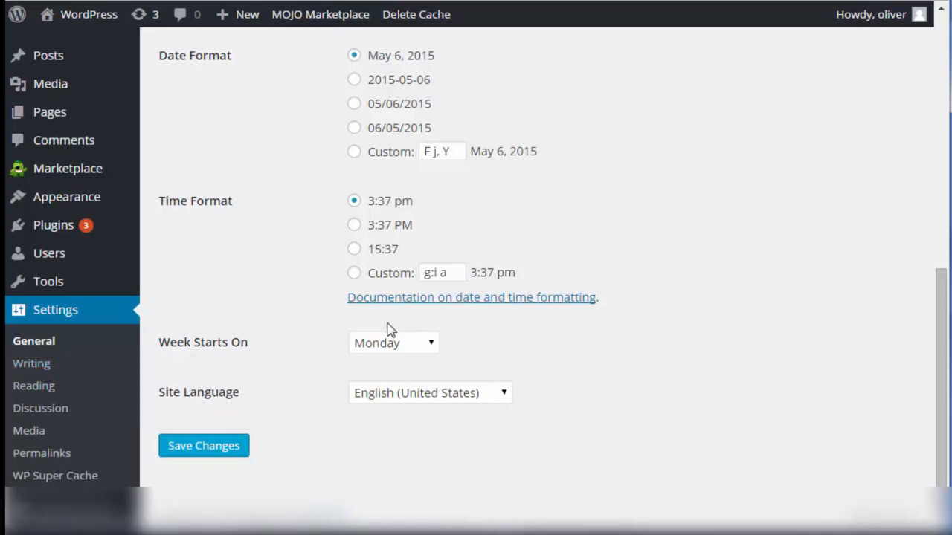
# - Open the Writing settings, review them through Update Services, and save the page
pyautogui.click(45, 368)
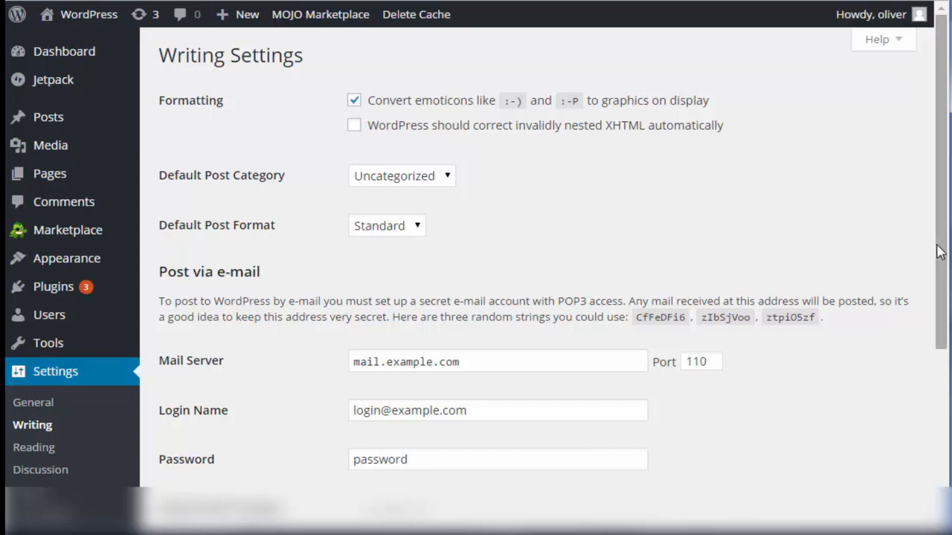
pyautogui.moveTo(936, 263); pyautogui.dragTo(911, 338)
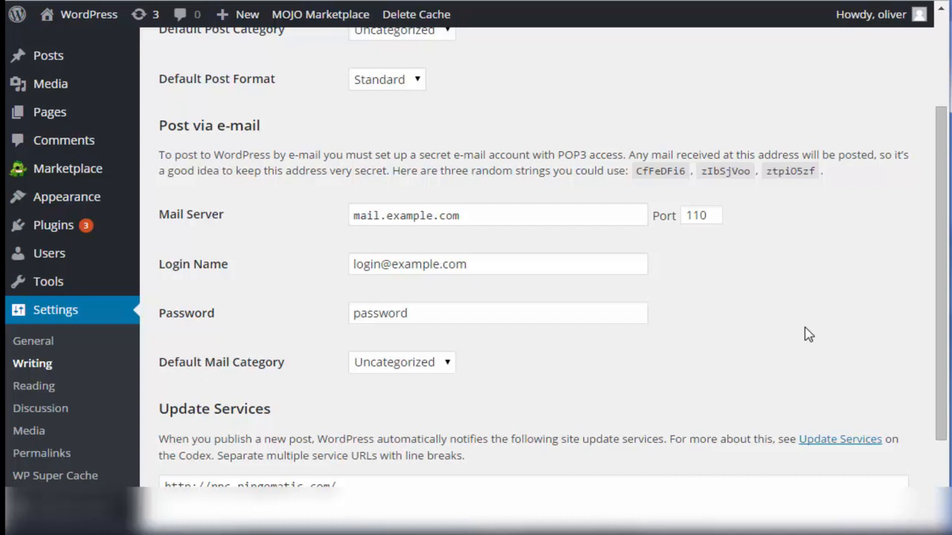
pyautogui.scroll(-3, 809, 334)
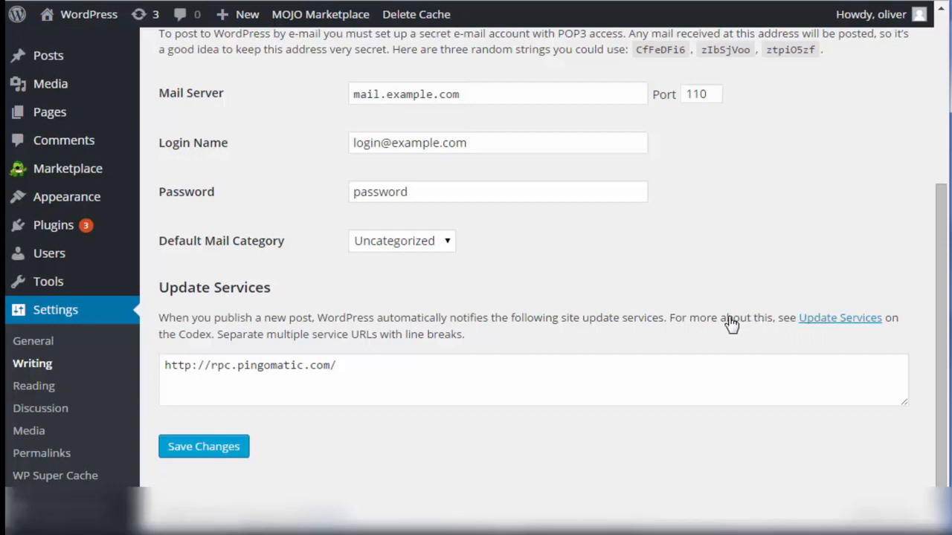
pyautogui.click(220, 446)
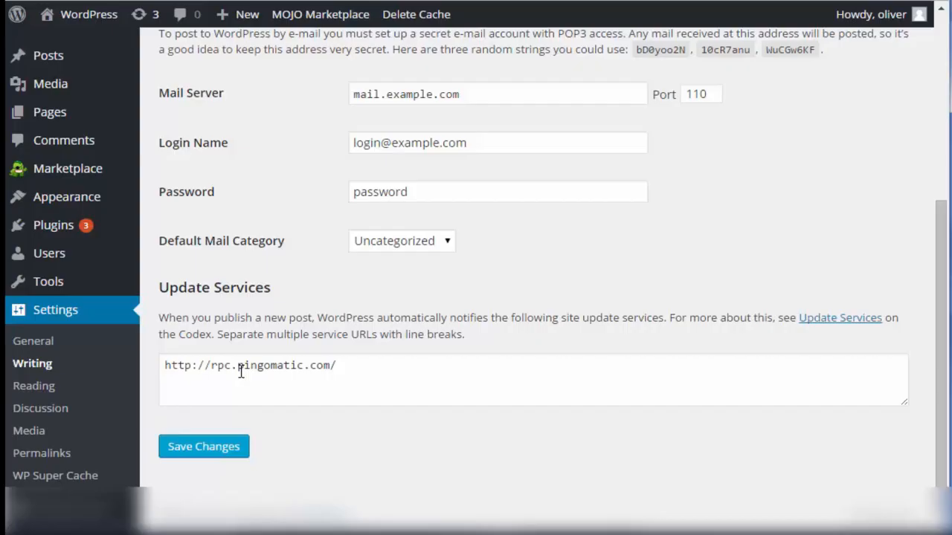
# - In the Reading settings, set the front page to display a static page and view the Front page and Posts page choices
pyautogui.click(23, 386)
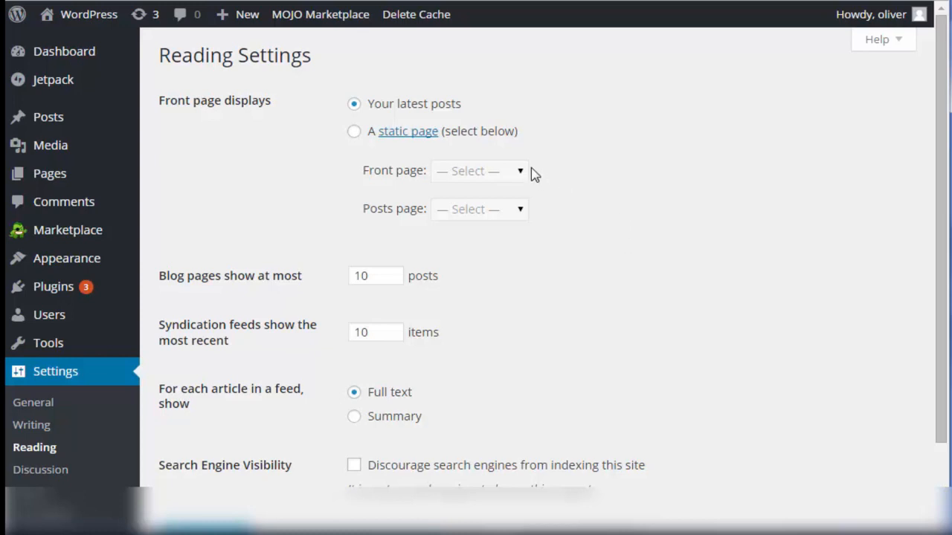
pyautogui.click(354, 132)
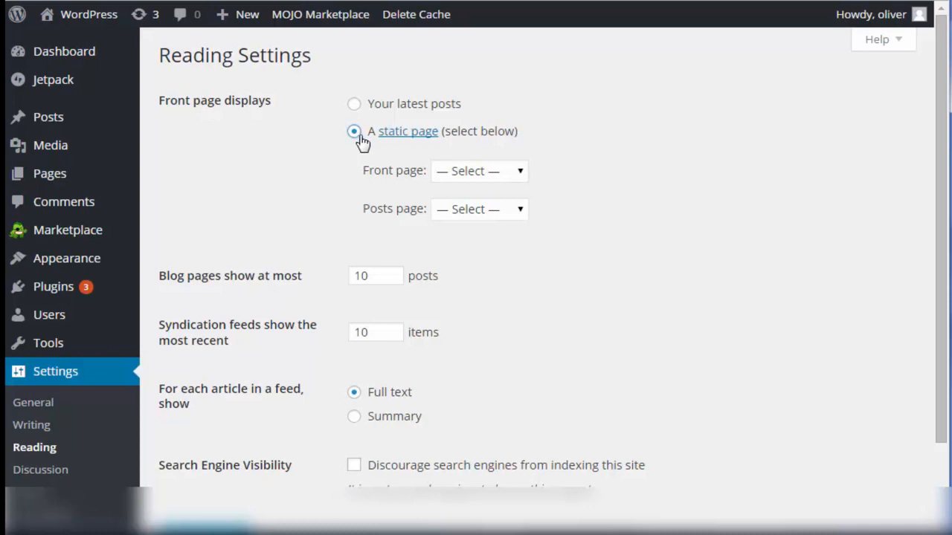
pyautogui.click(478, 178)
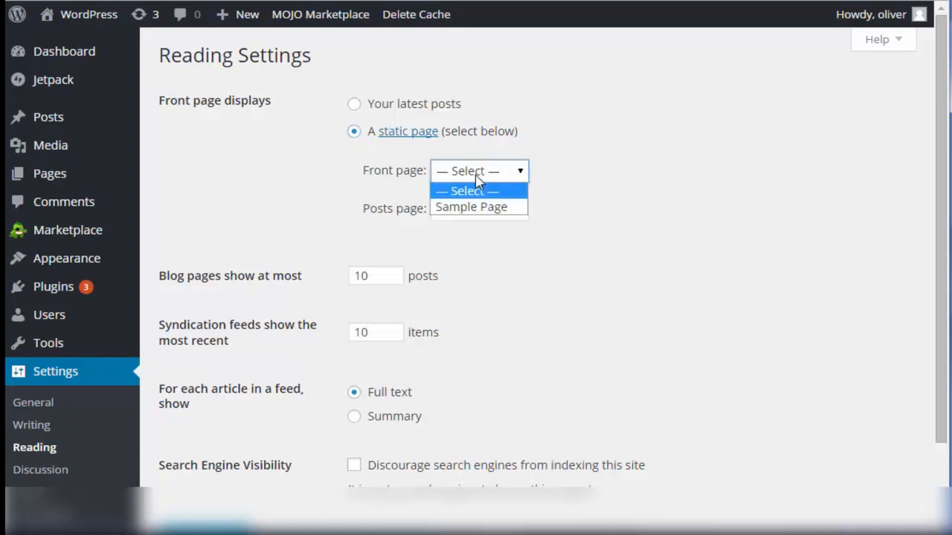
pyautogui.click(474, 187)
pyautogui.click(458, 214)
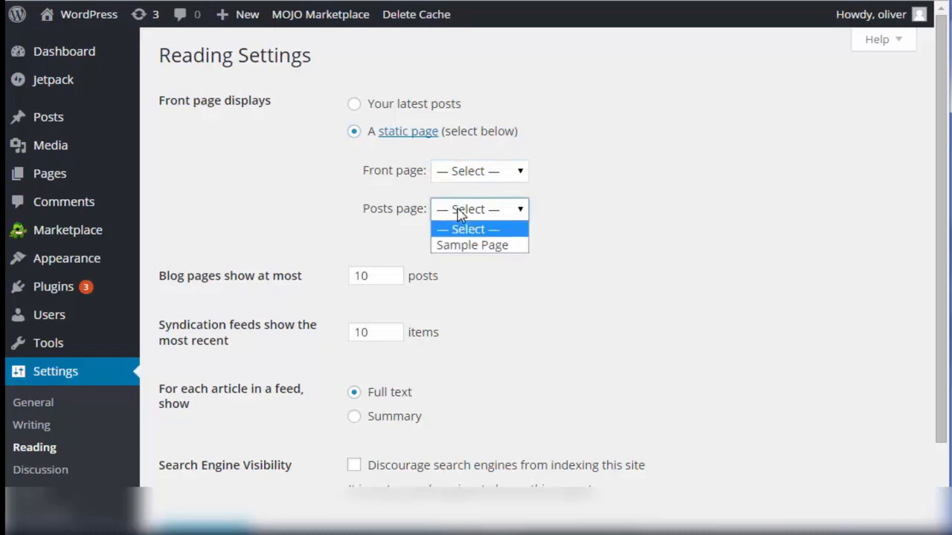
pyautogui.click(554, 217)
# - Compare the pages offered for Front page and Posts page, and review the remaining Reading settings
pyautogui.click(491, 178)
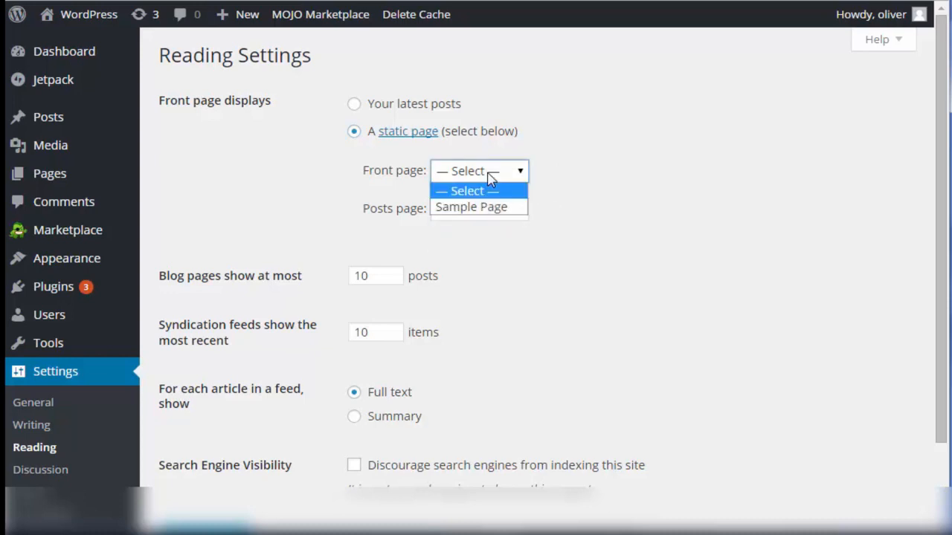
pyautogui.click(573, 200)
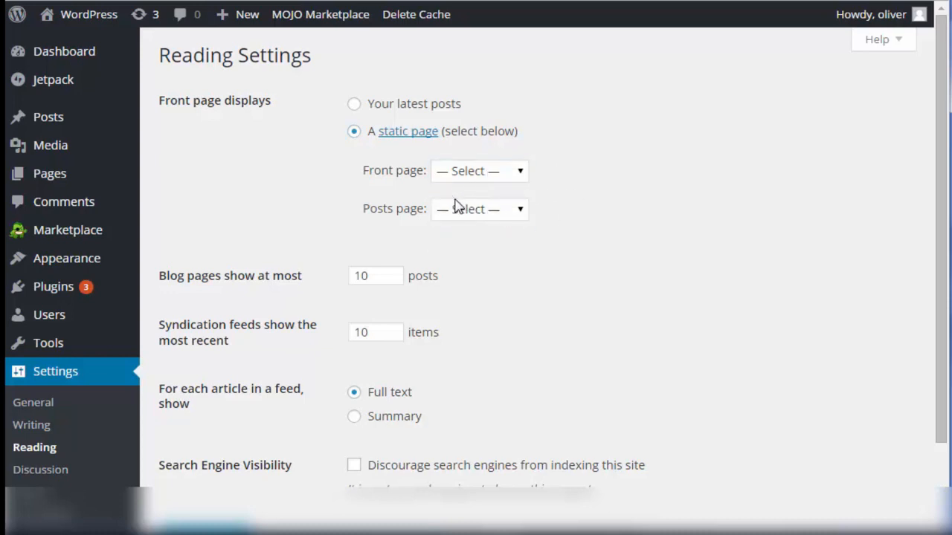
pyautogui.click(457, 208)
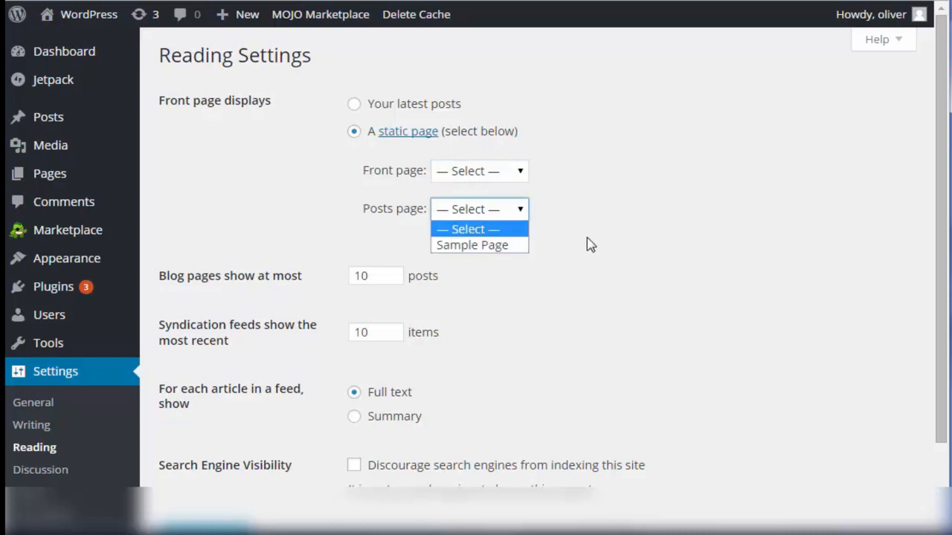
pyautogui.click(588, 245)
pyautogui.click(455, 211)
pyautogui.click(593, 257)
pyautogui.click(503, 176)
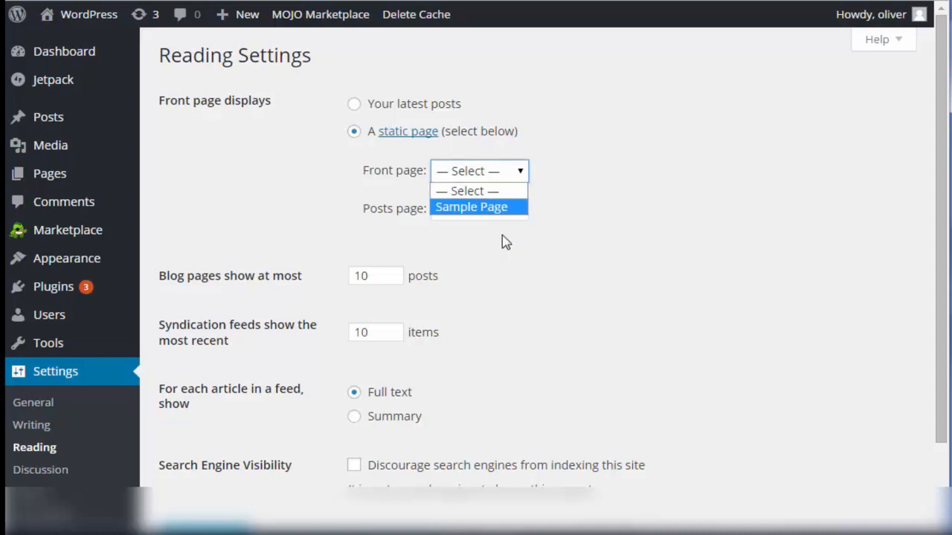
pyautogui.click(606, 196)
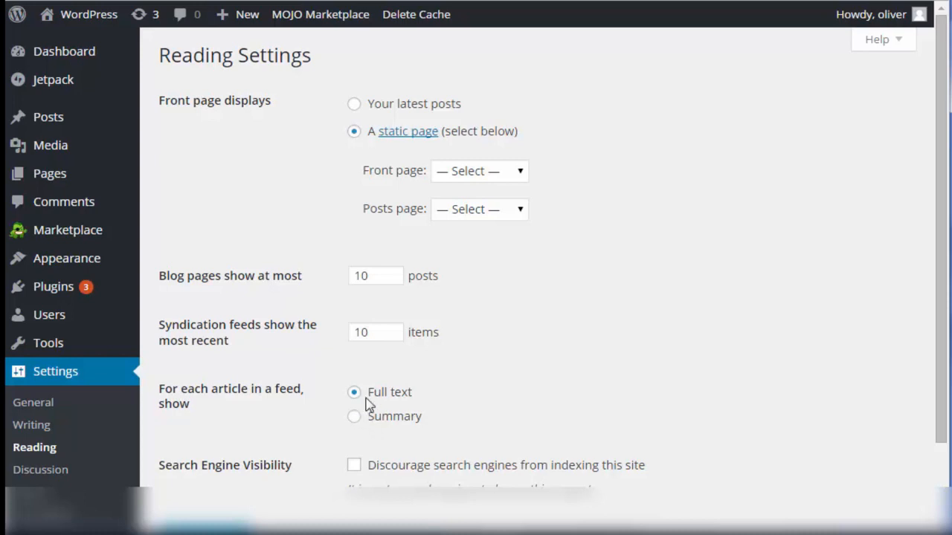
pyautogui.scroll(-3, 479, 346)
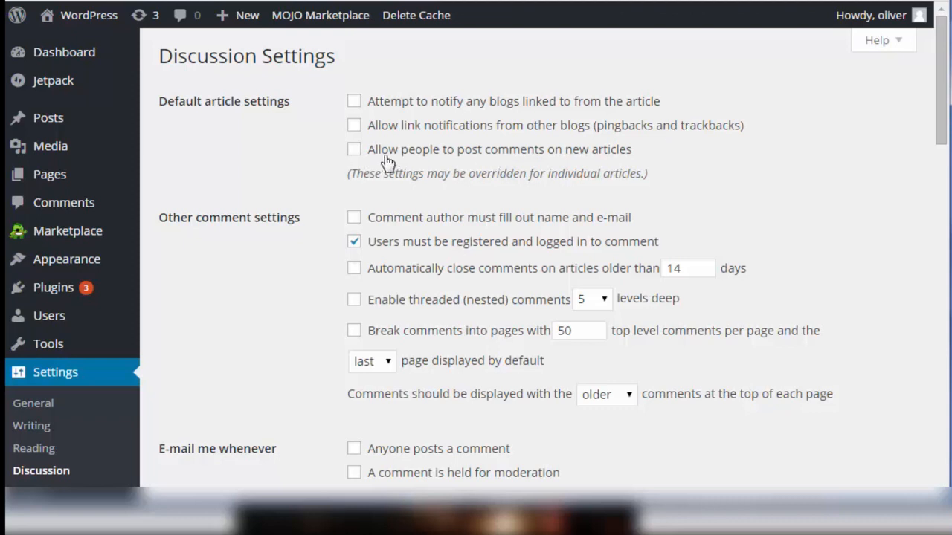
# - Try toggling comments on new articles in the Discussion settings, and review the comment and e-mail notification options
pyautogui.click(353, 149)
pyautogui.click(353, 150)
pyautogui.scroll(-2, 944, 178)
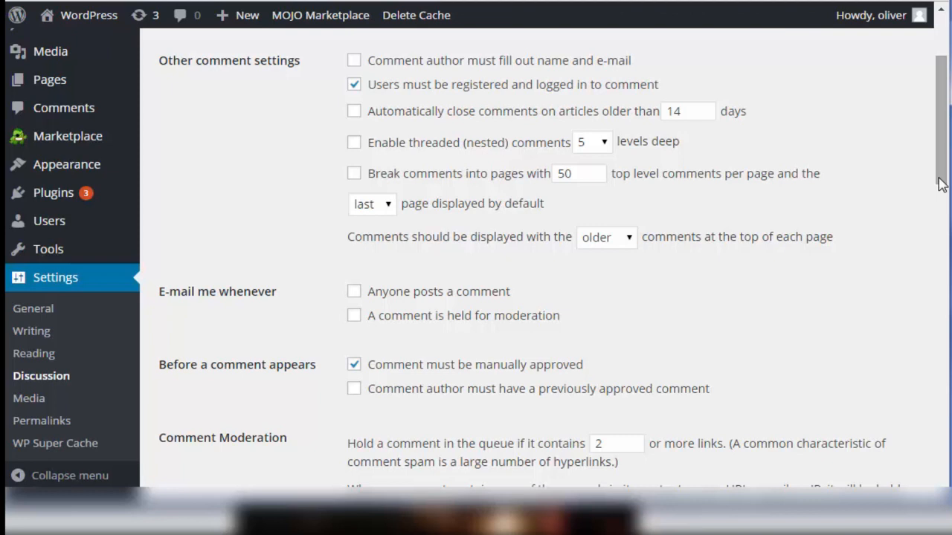
pyautogui.scroll(-1, 943, 144)
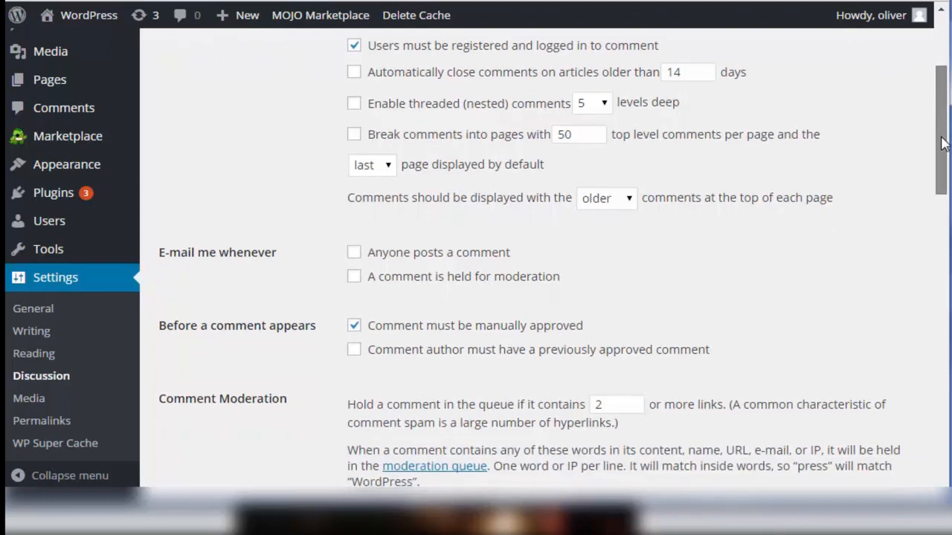
pyautogui.scroll(-3, 942, 144)
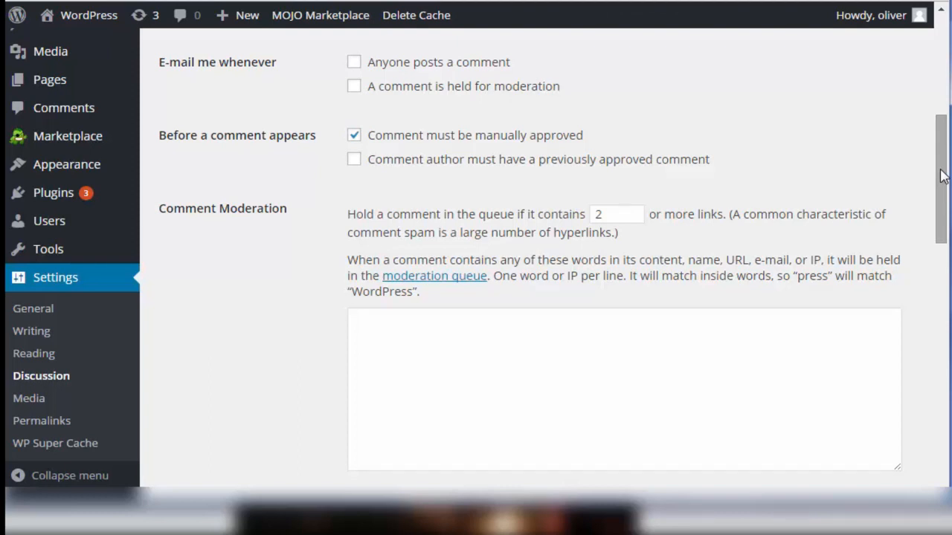
pyautogui.moveTo(942, 176); pyautogui.dragTo(942, 193)
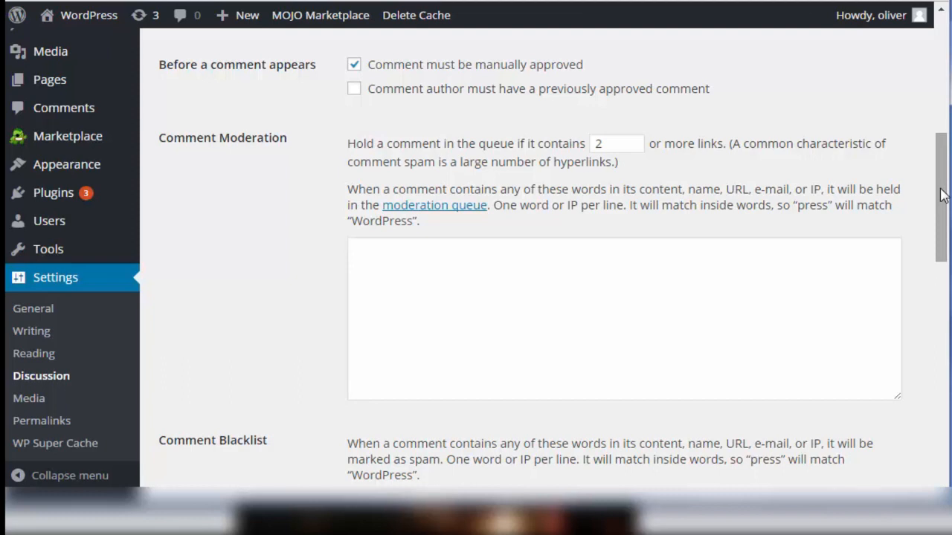
# - Try requiring comment authors to have a previously approved comment, and review the Comment Moderation options
pyautogui.click(354, 90)
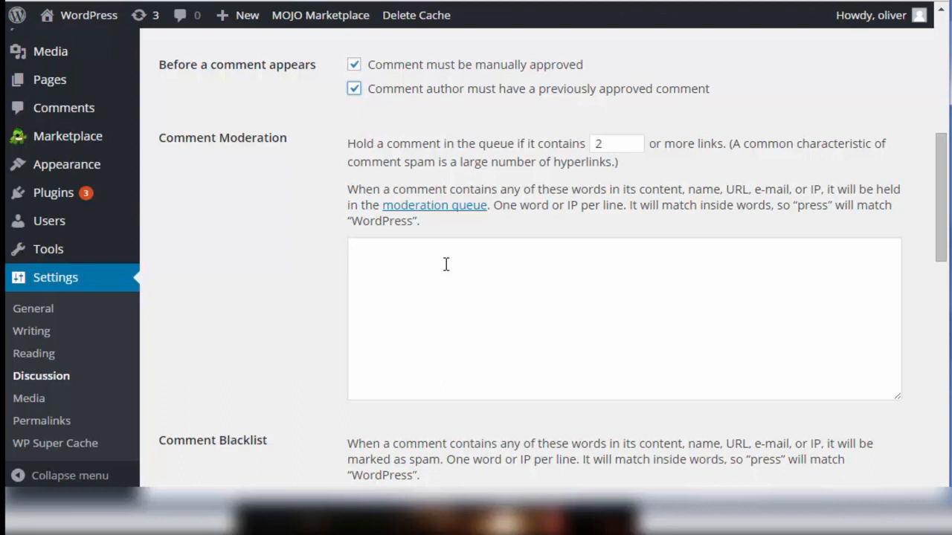
pyautogui.click(353, 89)
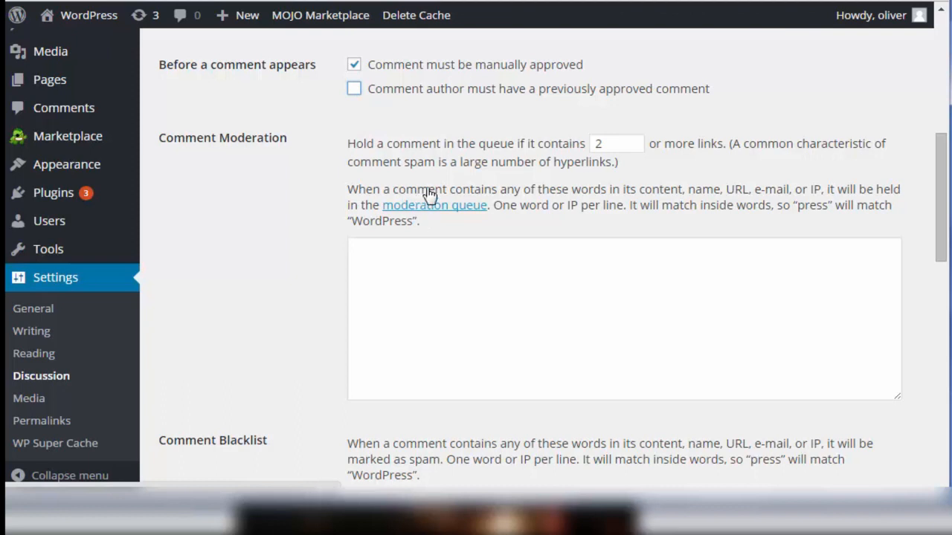
pyautogui.scroll(-1, 944, 237)
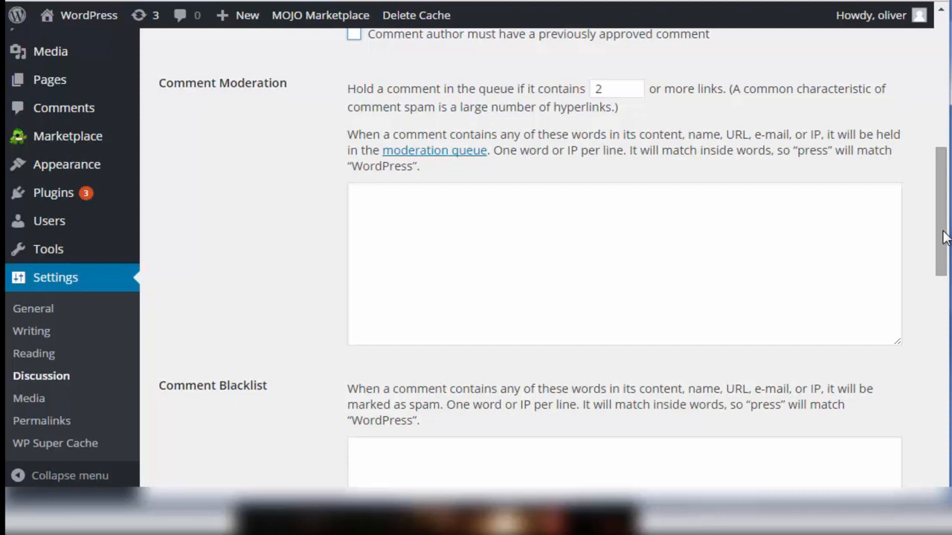
pyautogui.scroll(-4, 943, 245)
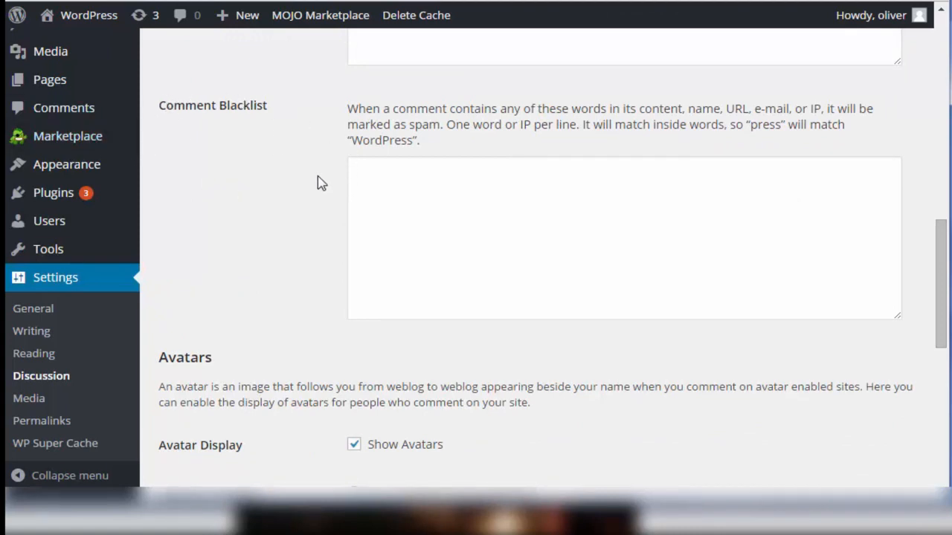
# - Review the Comment Blacklist, the avatar rating and the default avatar options in the Discussion settings
pyautogui.click(456, 266)
pyautogui.moveTo(941, 285); pyautogui.dragTo(924, 341)
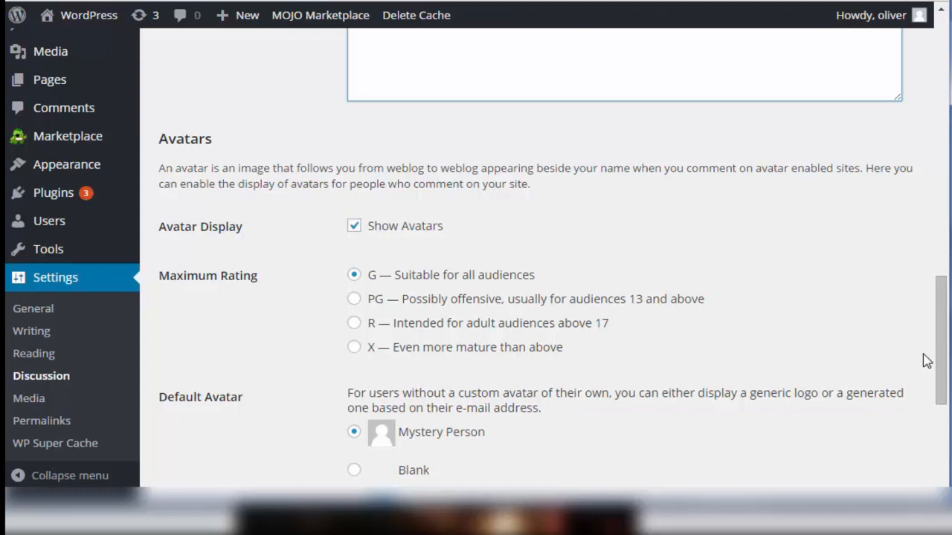
pyautogui.moveTo(939, 361); pyautogui.dragTo(900, 478)
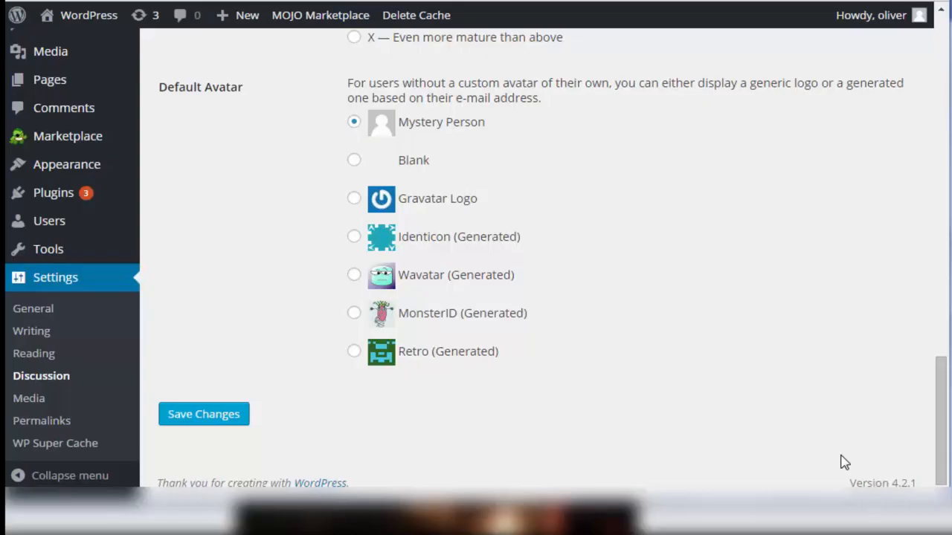
# - Open the Media settings and try toggling the organization of uploads into month- and year-based folders
pyautogui.click(22, 399)
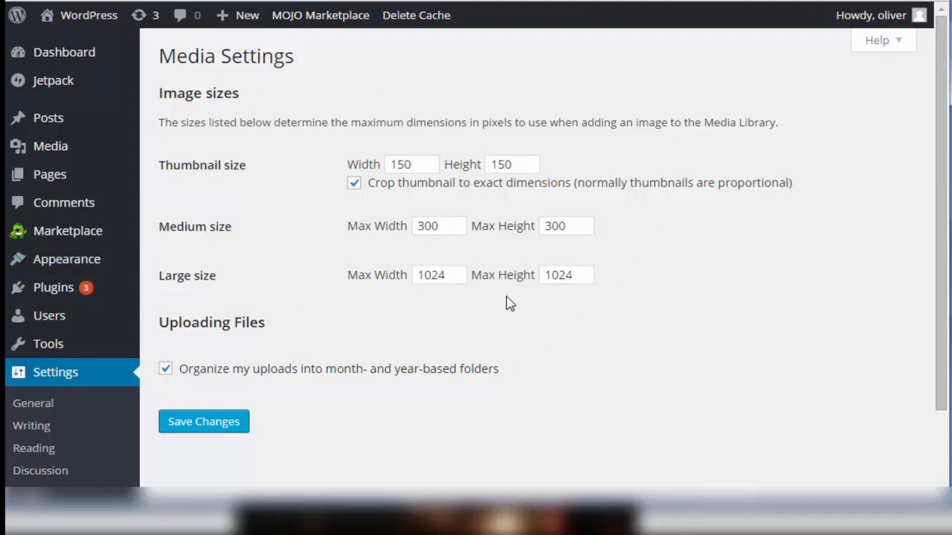
pyautogui.click(165, 369)
pyautogui.click(165, 372)
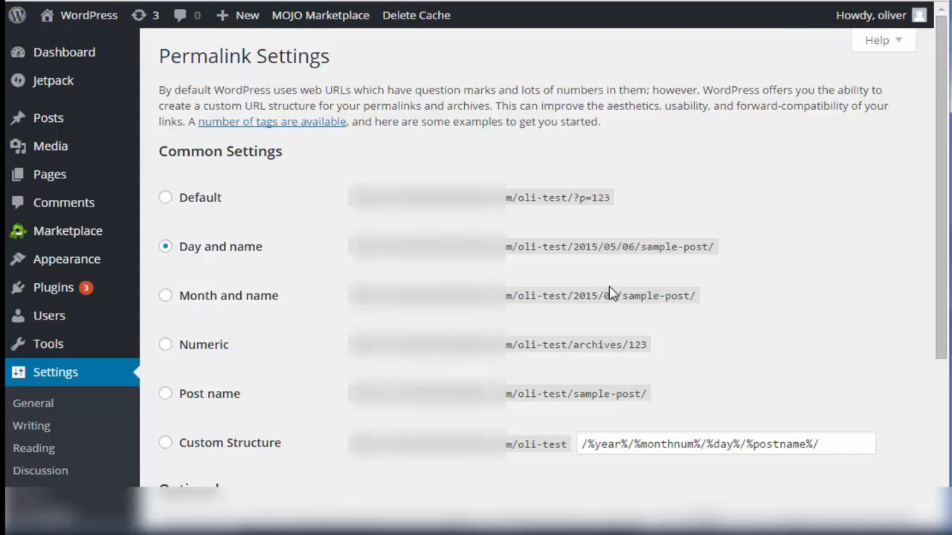
# - Open the overview help for the Permalink settings
pyautogui.click(879, 40)
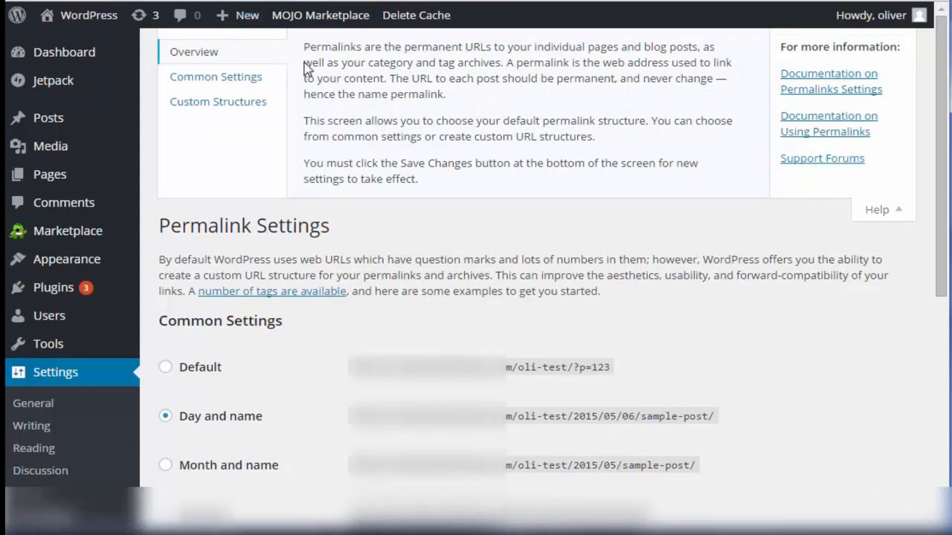
# - Read the Common Settings, Custom Structures and Overview topics in the Permalink settings help, and close the help
pyautogui.click(227, 89)
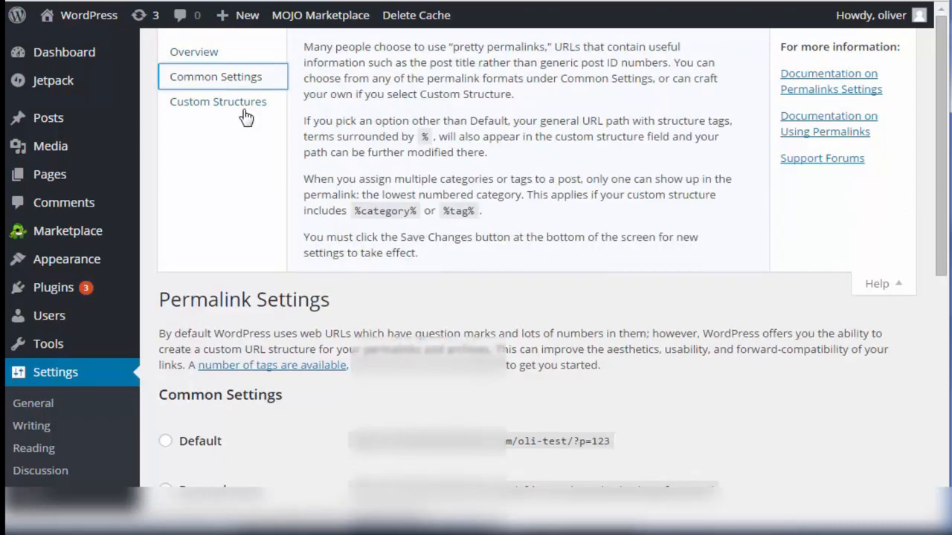
pyautogui.click(247, 116)
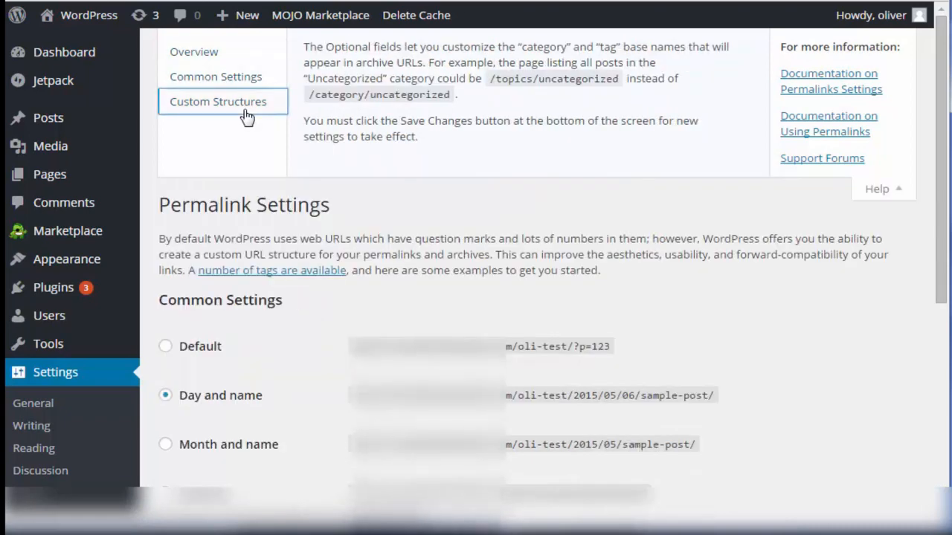
pyautogui.moveTo(860, 41)
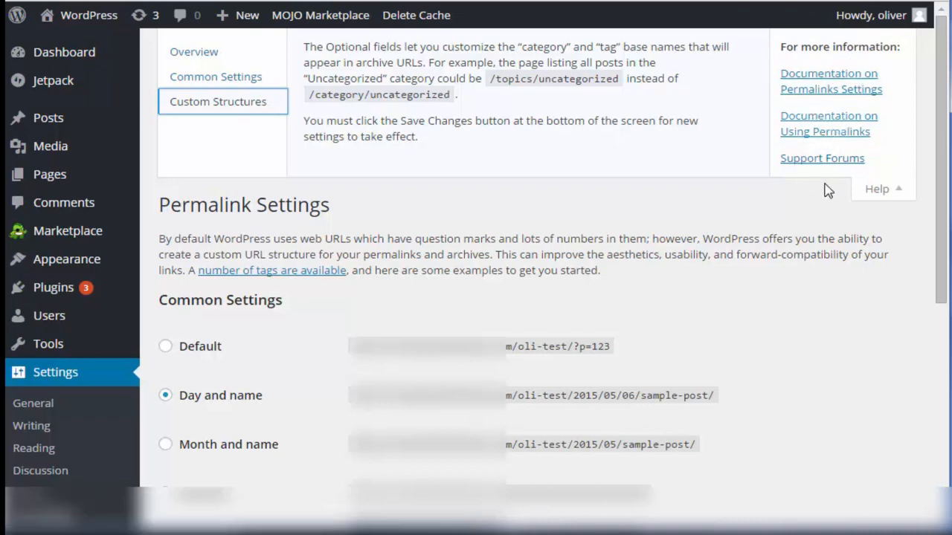
pyautogui.click(253, 77)
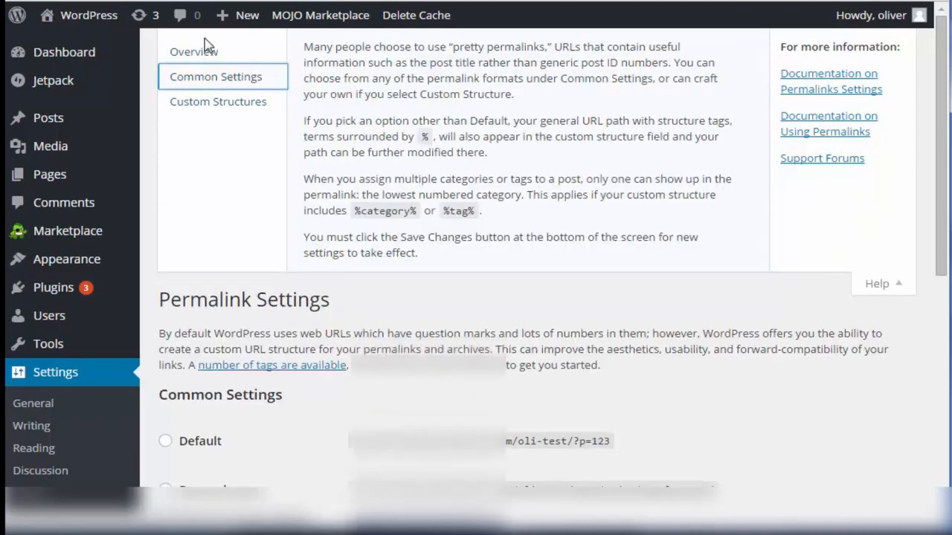
pyautogui.click(206, 46)
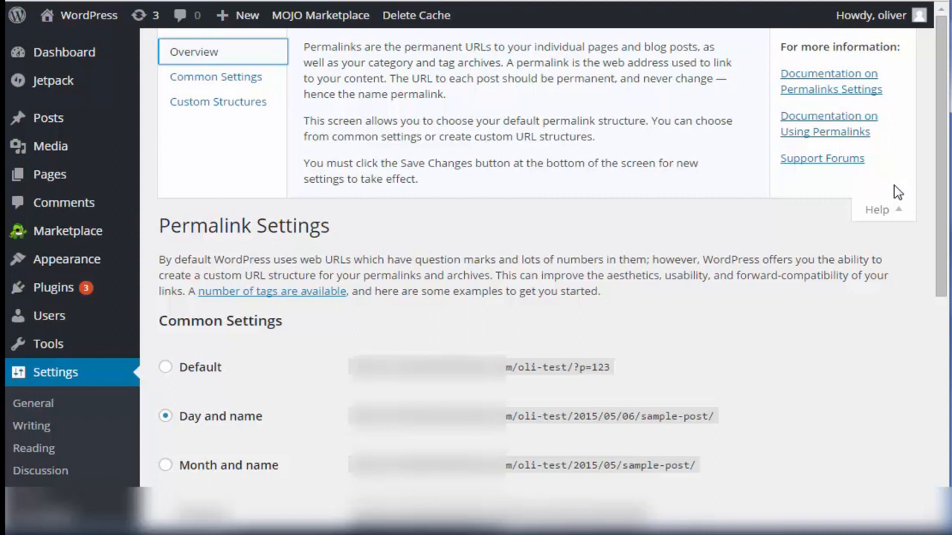
pyautogui.click(185, 82)
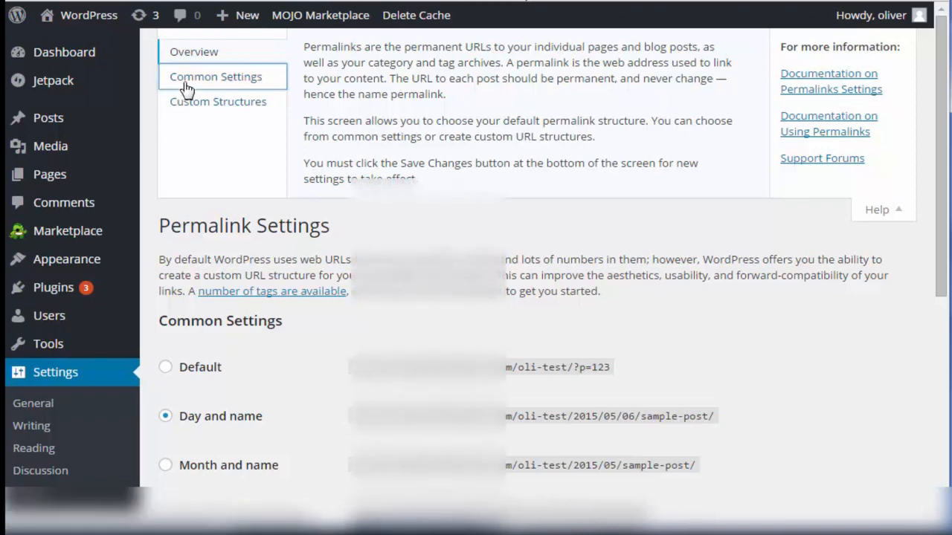
pyautogui.click(883, 210)
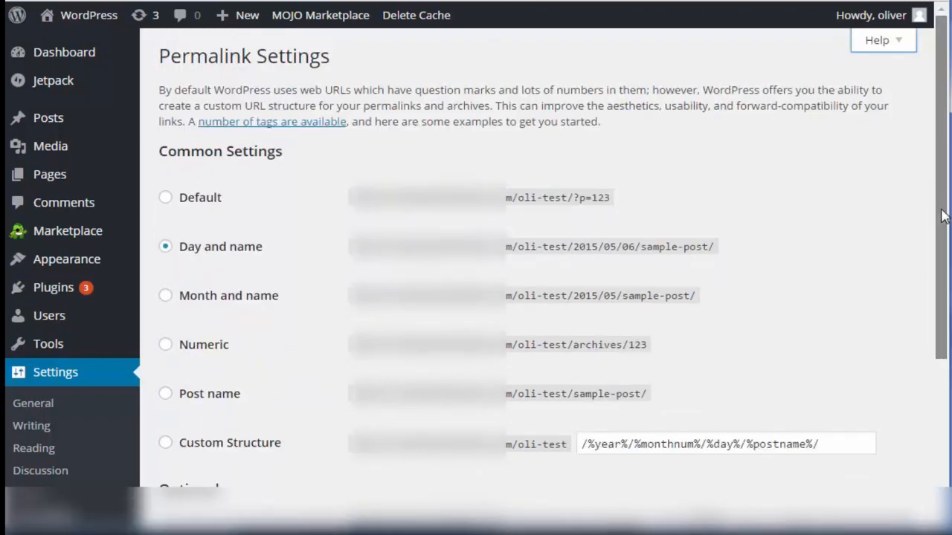
# - Review the common permalink structures and the optional category base and tag base fields
pyautogui.moveTo(941, 209); pyautogui.dragTo(909, 265)
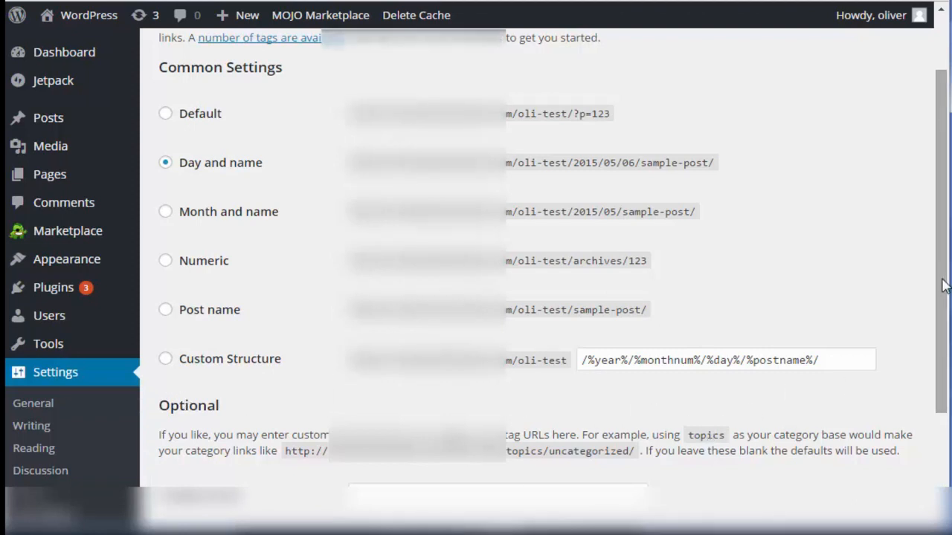
pyautogui.moveTo(943, 287); pyautogui.dragTo(919, 425)
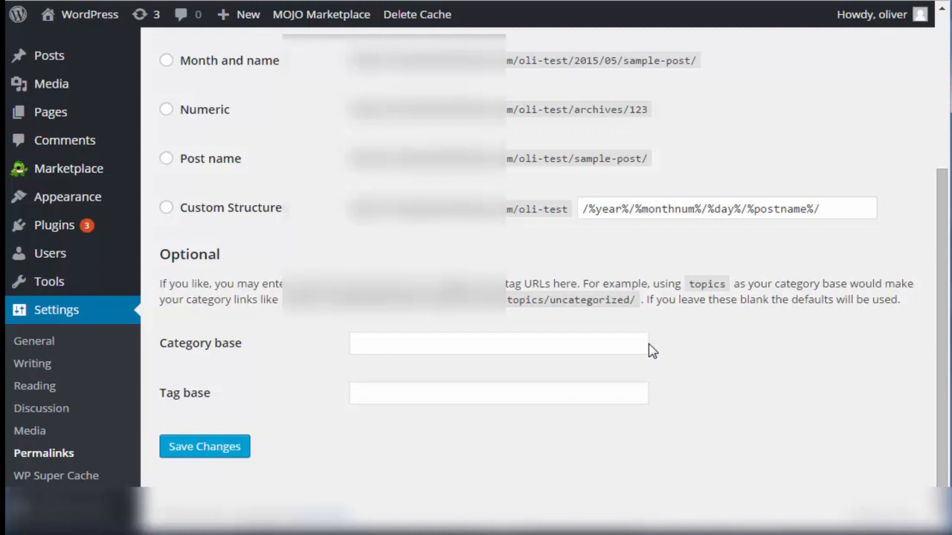
# - Open the General settings and display their help overview
pyautogui.click(32, 342)
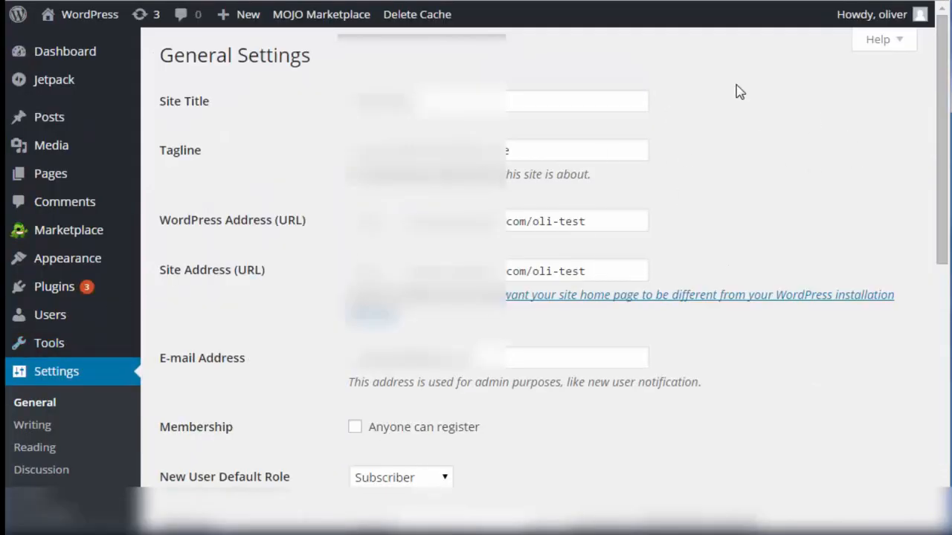
pyautogui.click(864, 46)
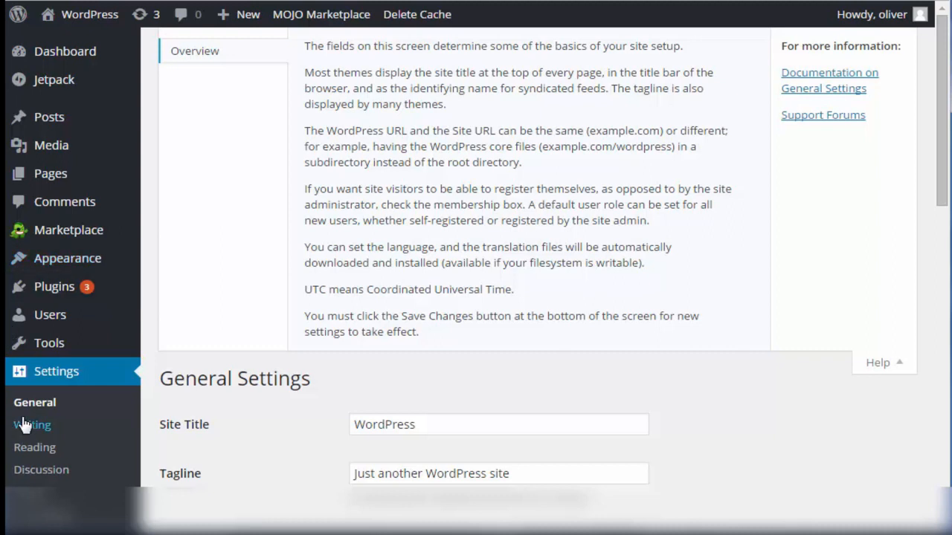
# - Open the Writing settings and view the Overview, Post Via Email and Update Services help topics
pyautogui.click(63, 432)
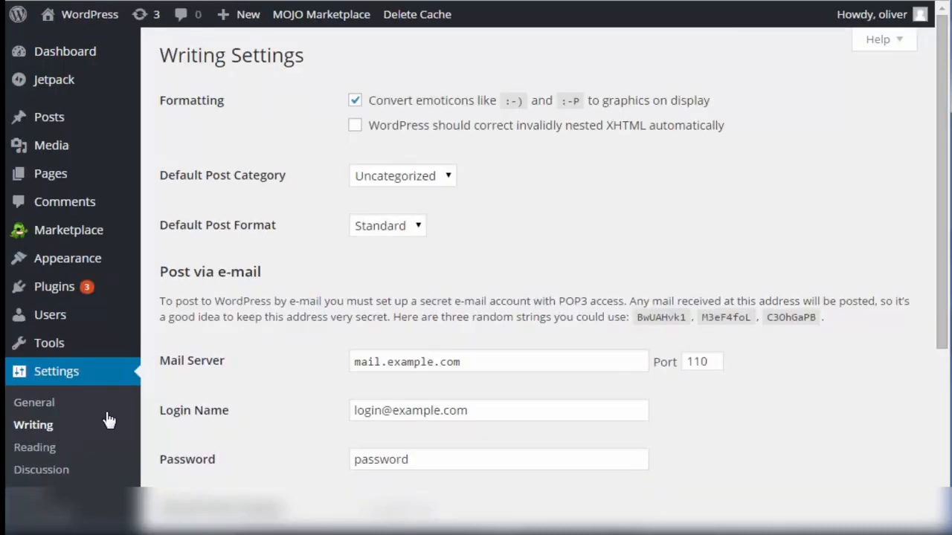
pyautogui.click(868, 43)
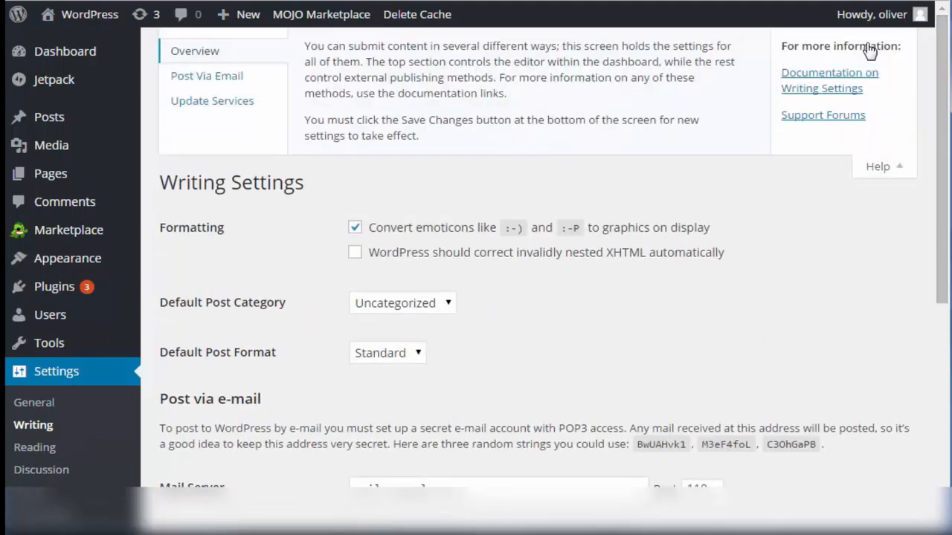
pyautogui.click(211, 77)
pyautogui.click(214, 100)
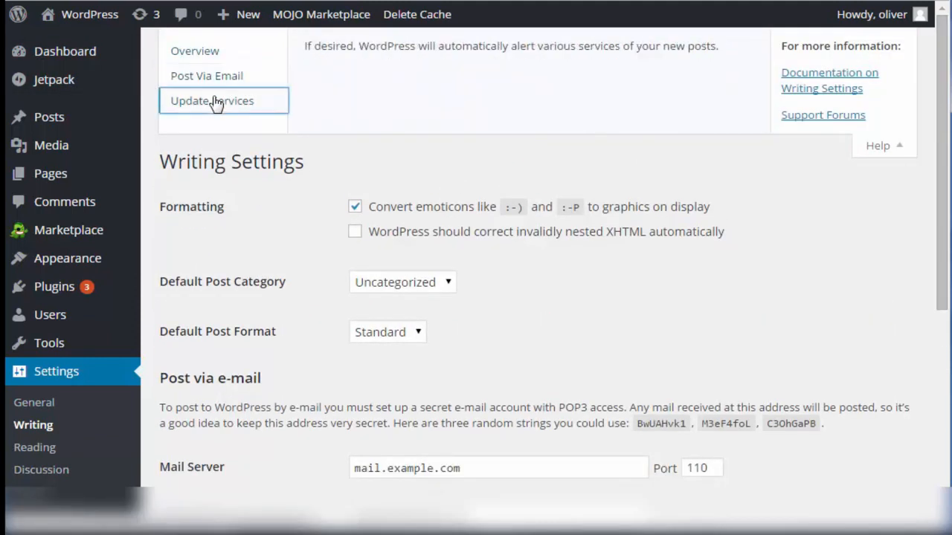
pyautogui.click(202, 55)
pyautogui.click(196, 75)
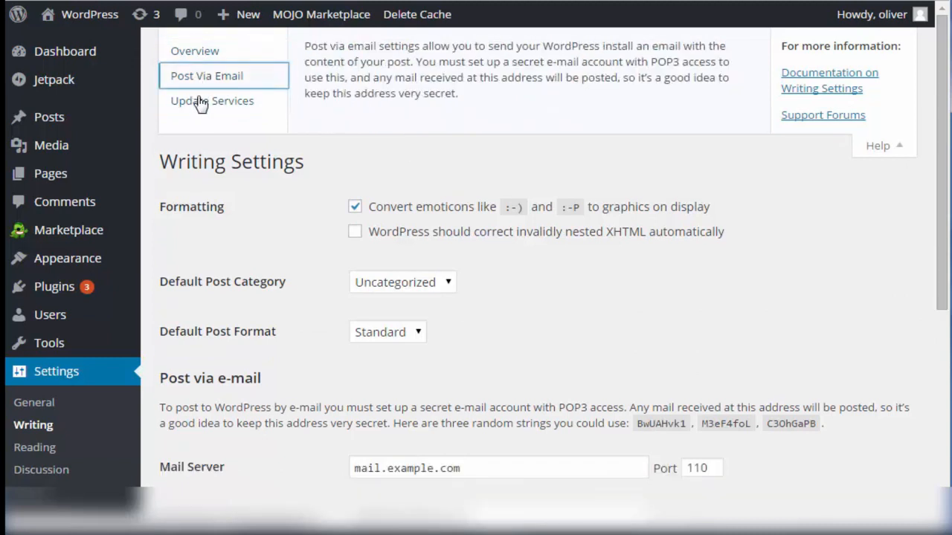
pyautogui.click(201, 100)
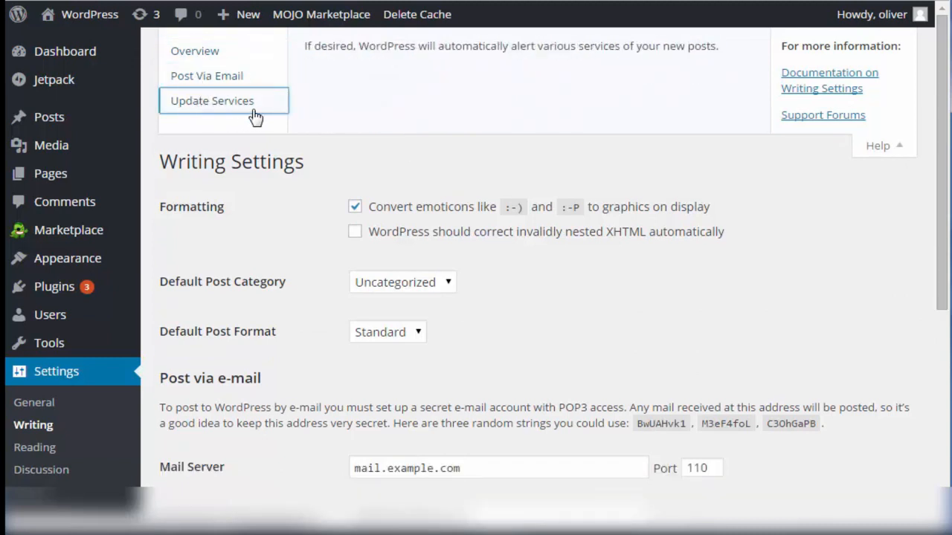
# - Open the Reading settings, read the Overview and Search Engine Visibility help topics, and close the help
pyautogui.click(36, 448)
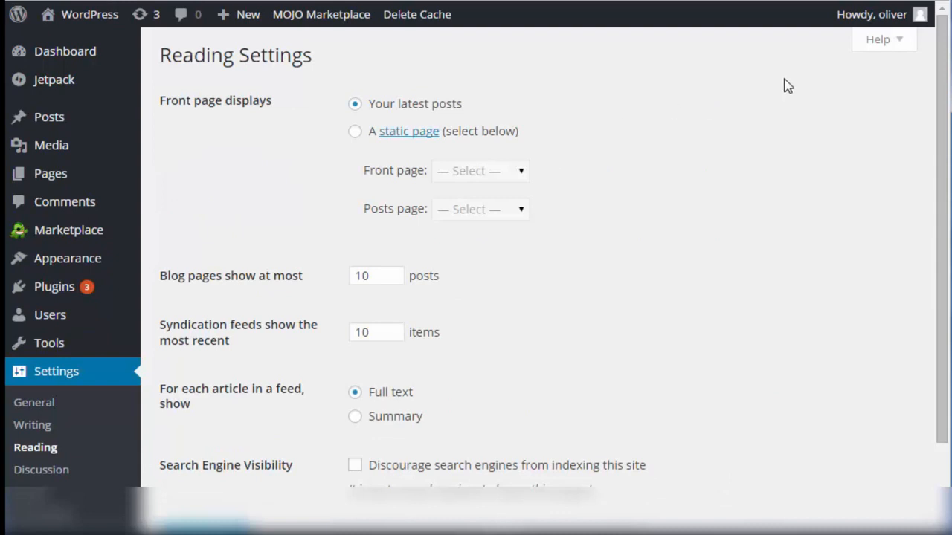
pyautogui.click(877, 40)
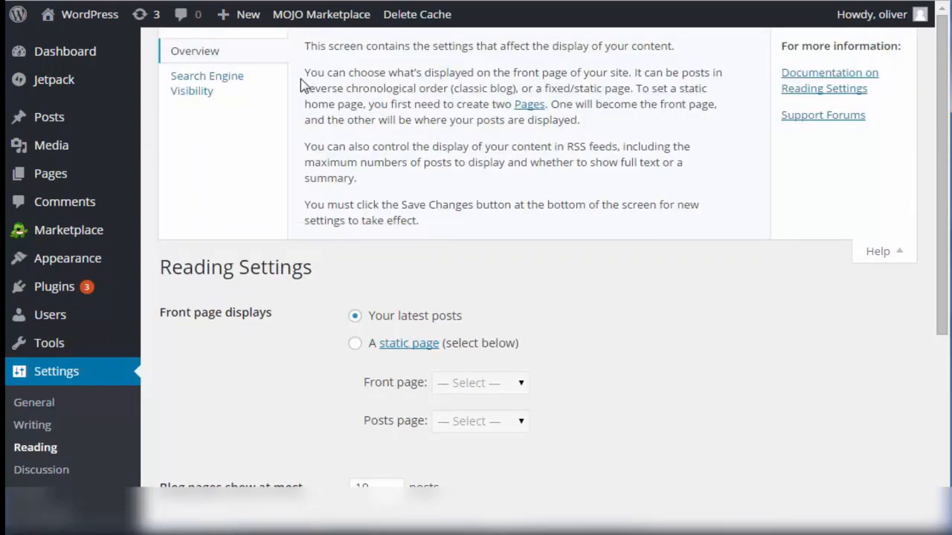
pyautogui.click(246, 95)
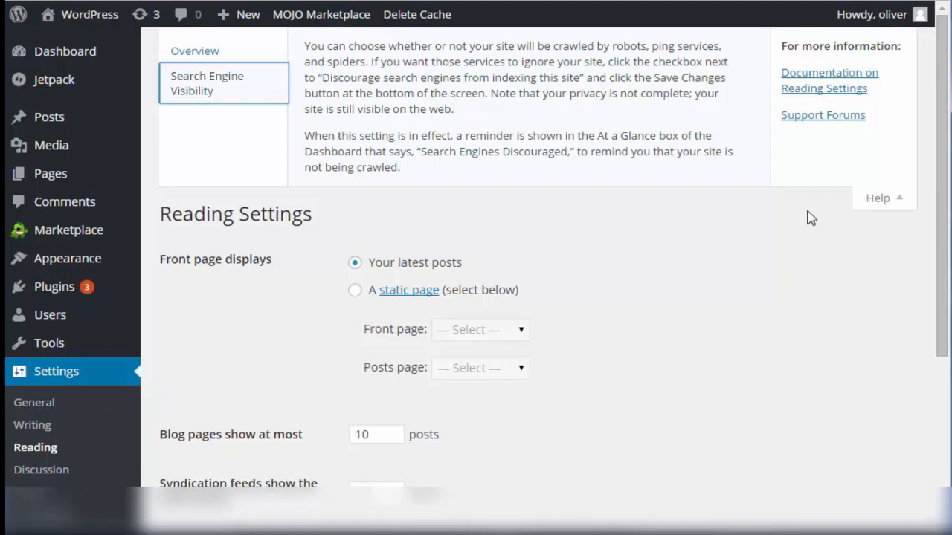
pyautogui.click(883, 199)
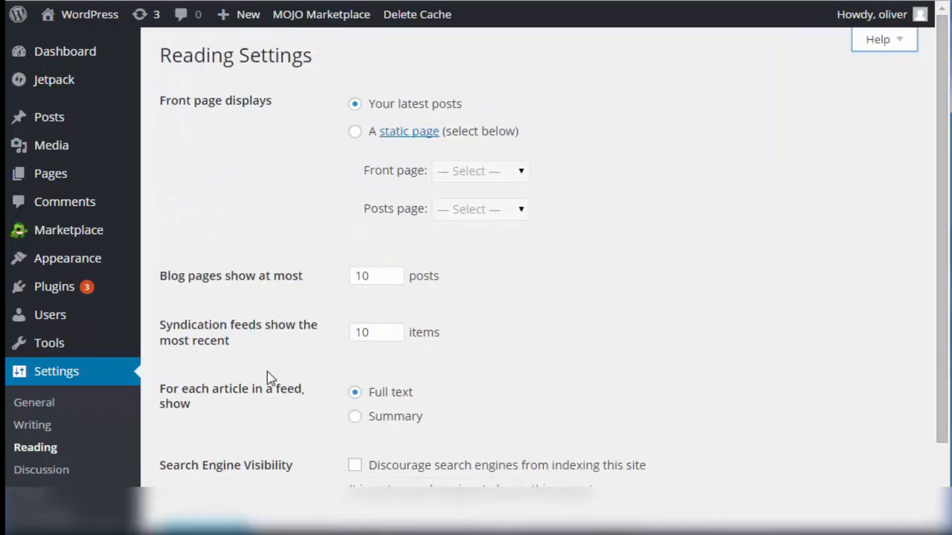
# - Open the help for the Discussion settings and for the Media settings
pyautogui.click(46, 470)
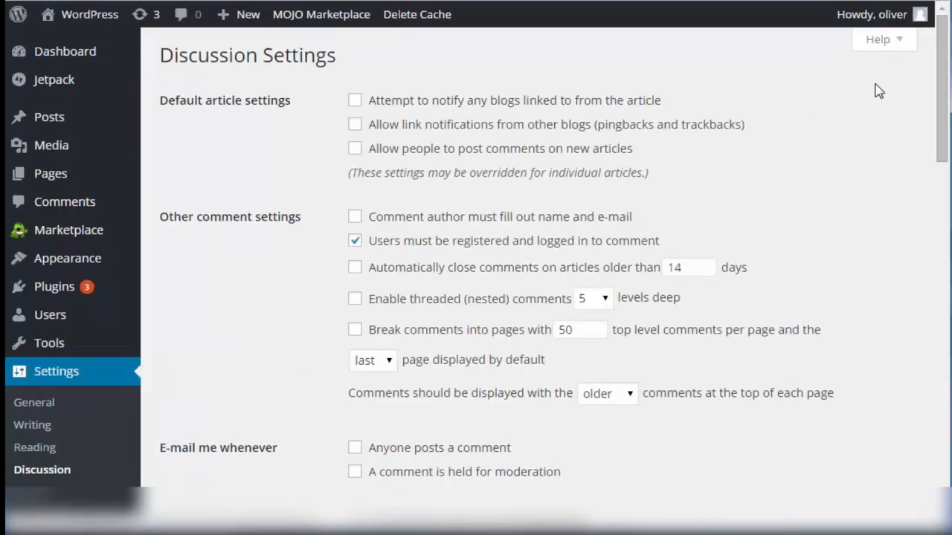
pyautogui.click(883, 40)
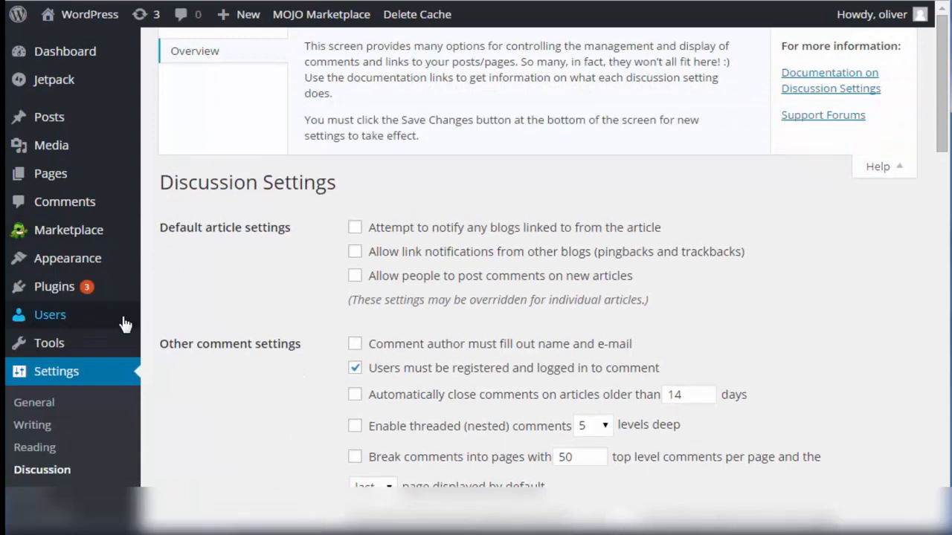
pyautogui.scroll(-3, 125, 321)
pyautogui.scroll(-2, 63, 461)
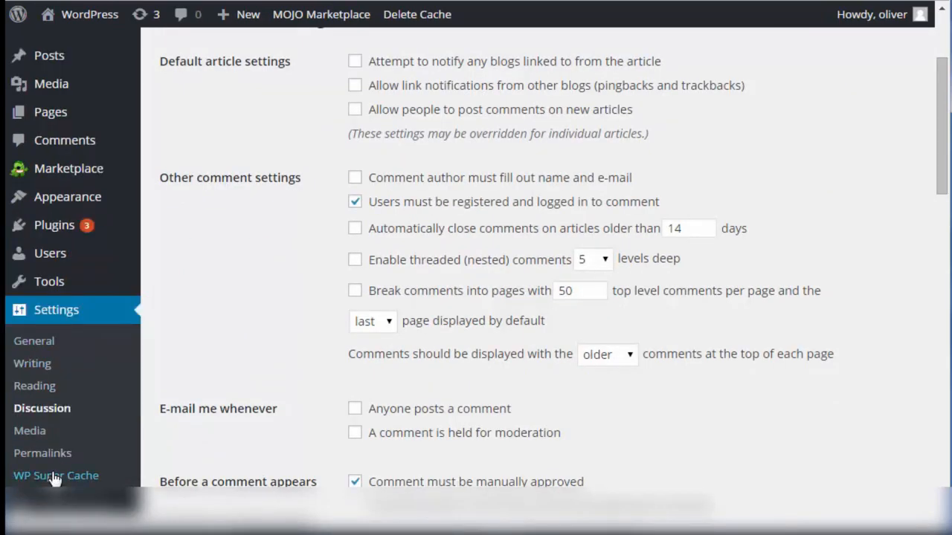
pyautogui.click(40, 430)
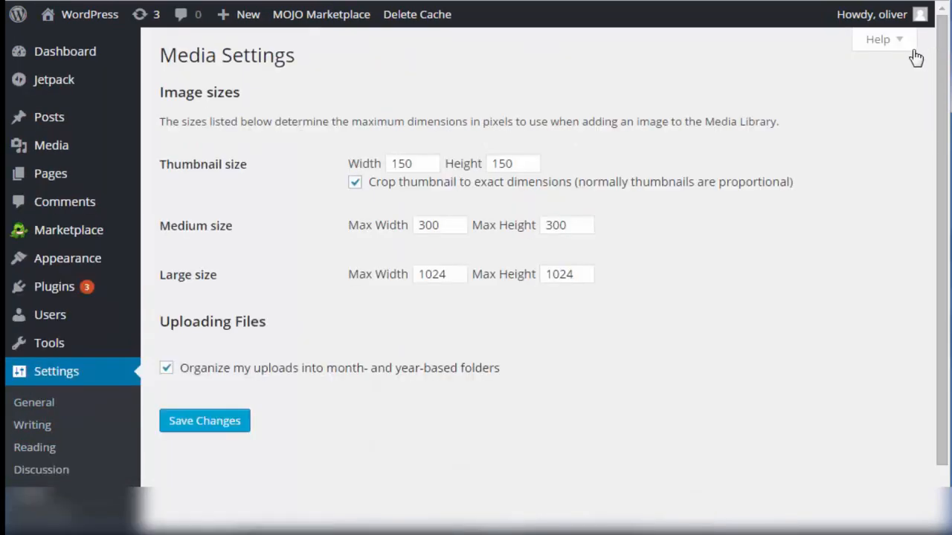
pyautogui.click(883, 42)
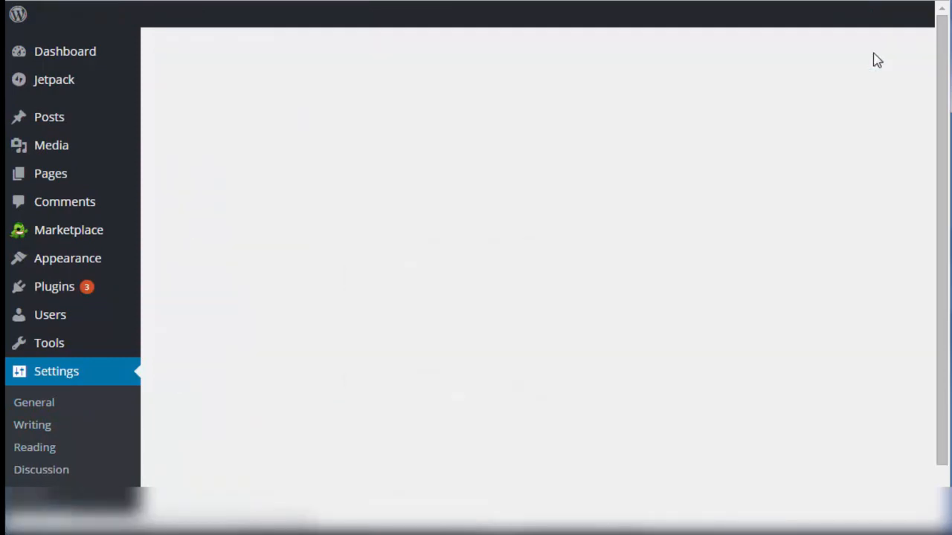
# - Open the Permalink settings help again and view its Common Settings topic
pyautogui.click(875, 39)
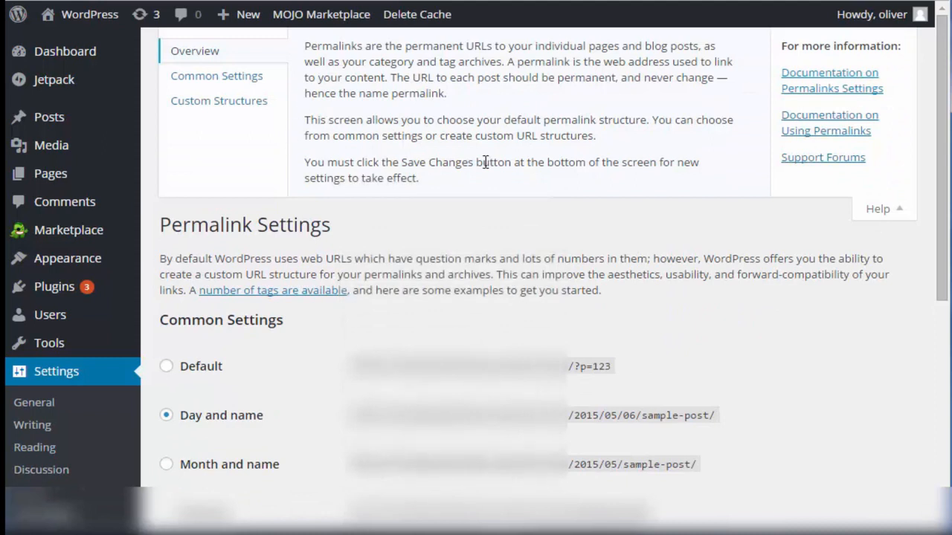
pyautogui.click(212, 78)
pyautogui.click(216, 78)
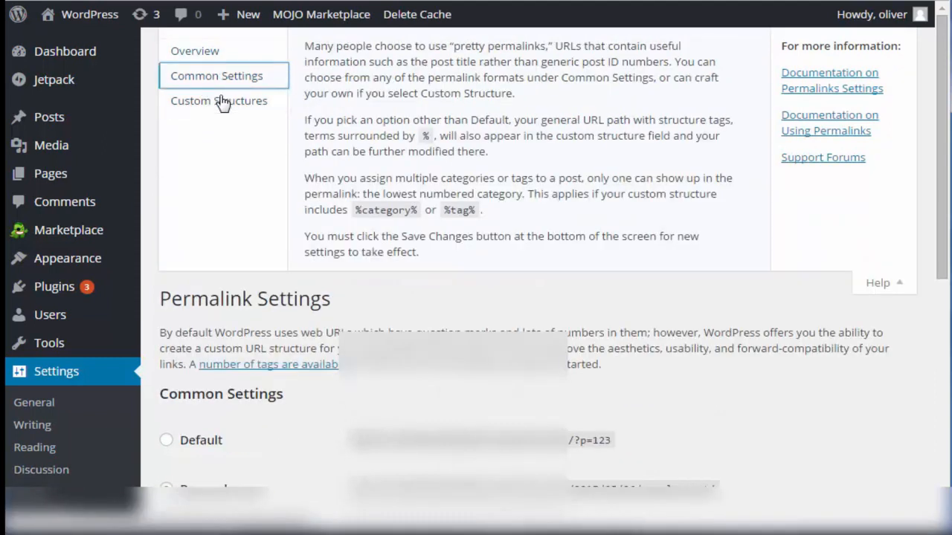